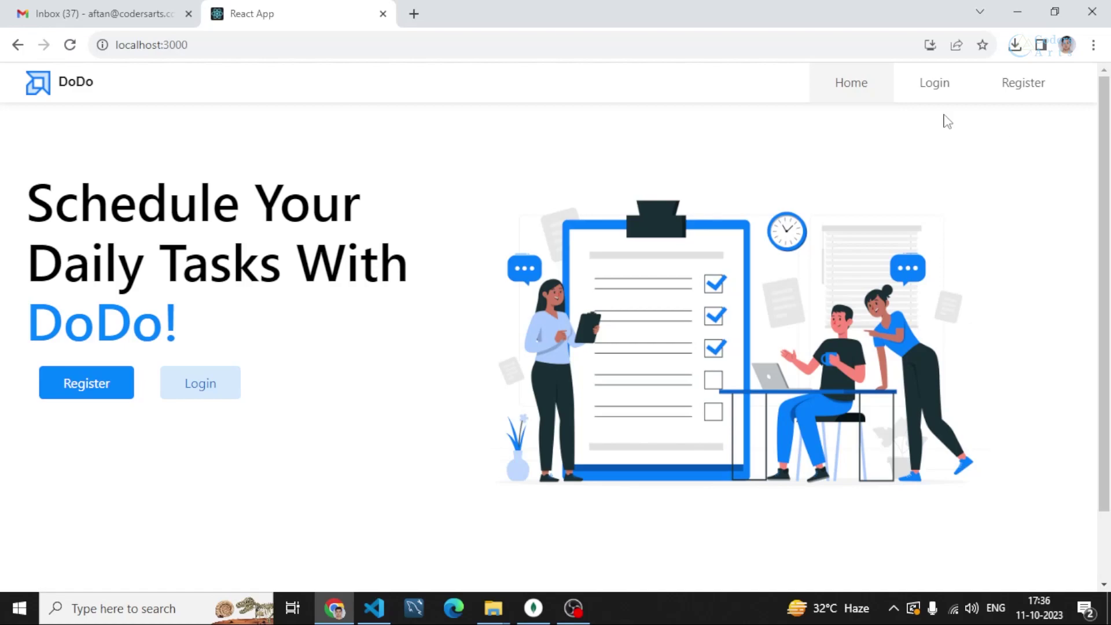
Go to the login page and continue to the registration form for a new account
click(936, 85)
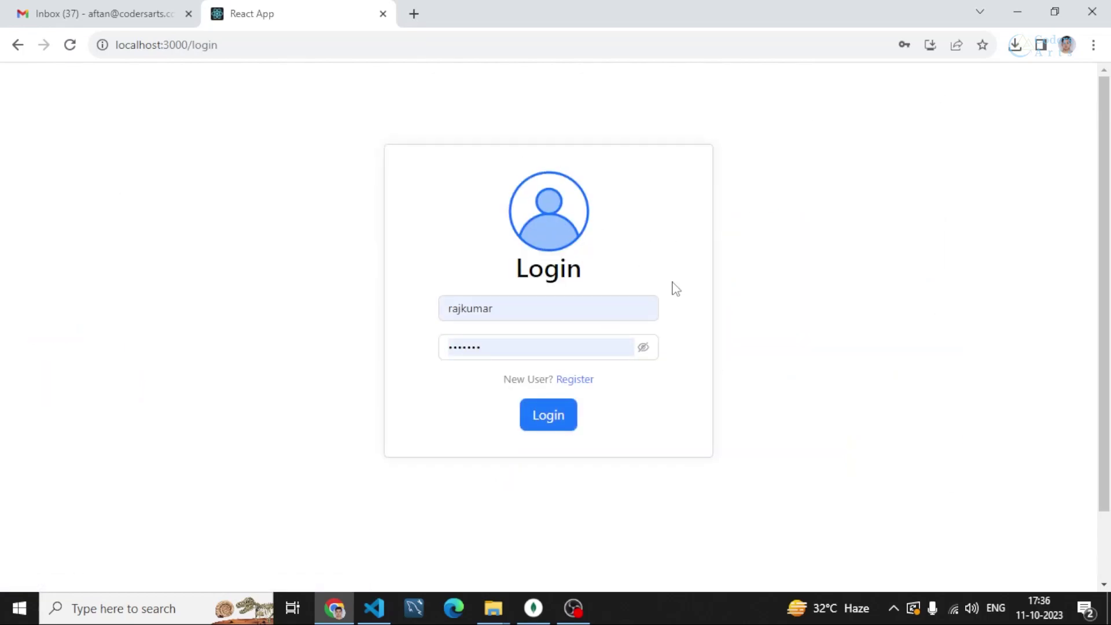
click(503, 308)
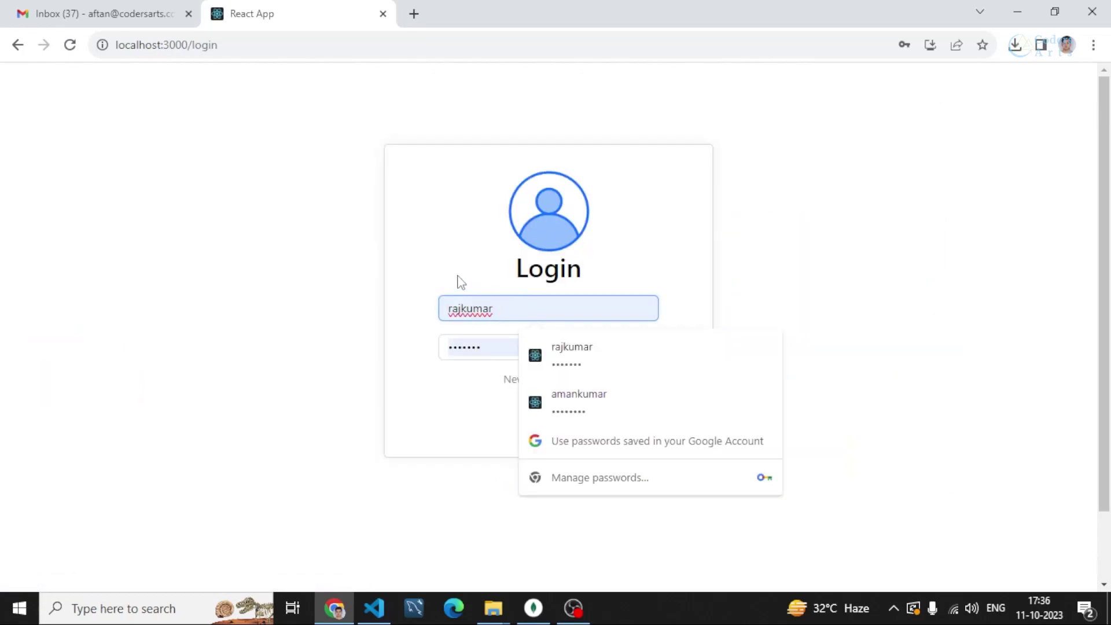
click(458, 281)
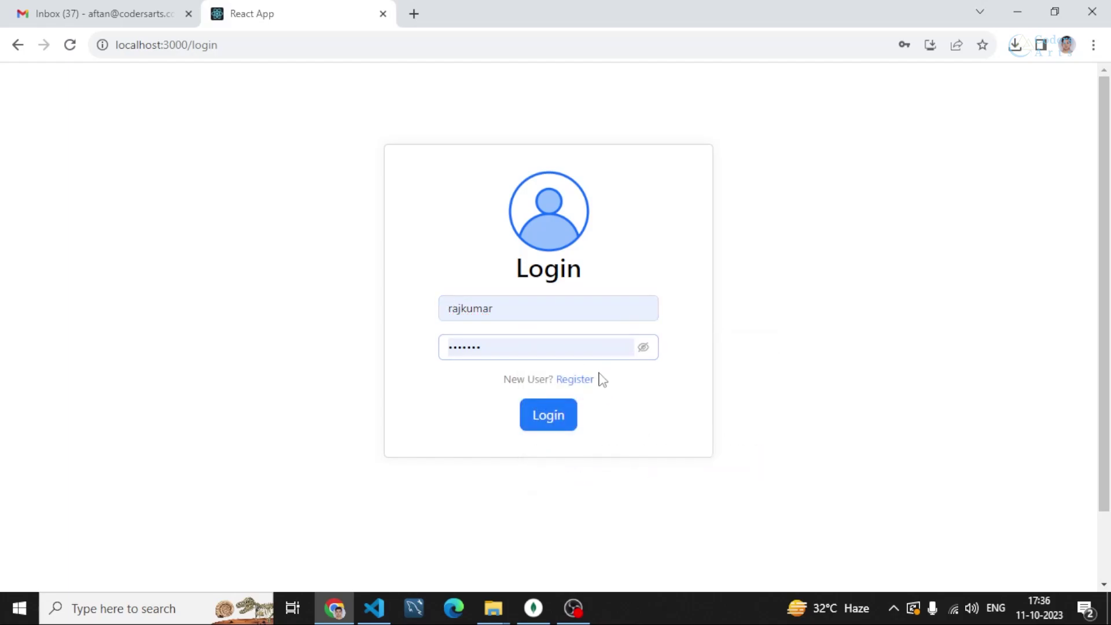
click(569, 381)
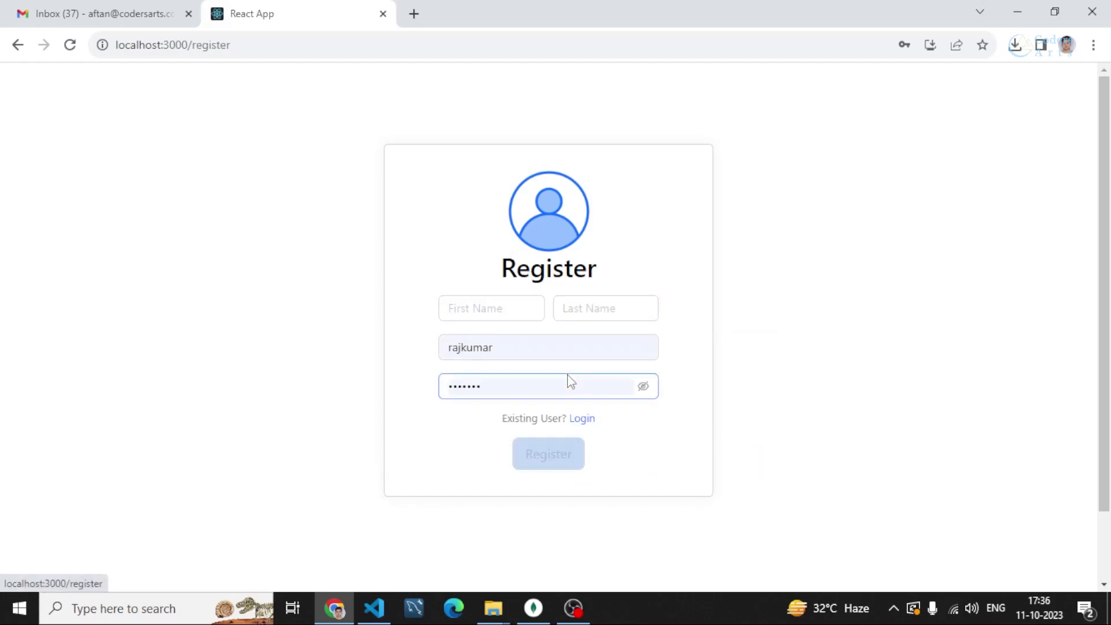
Enter the new user's first name and last name
click(492, 313)
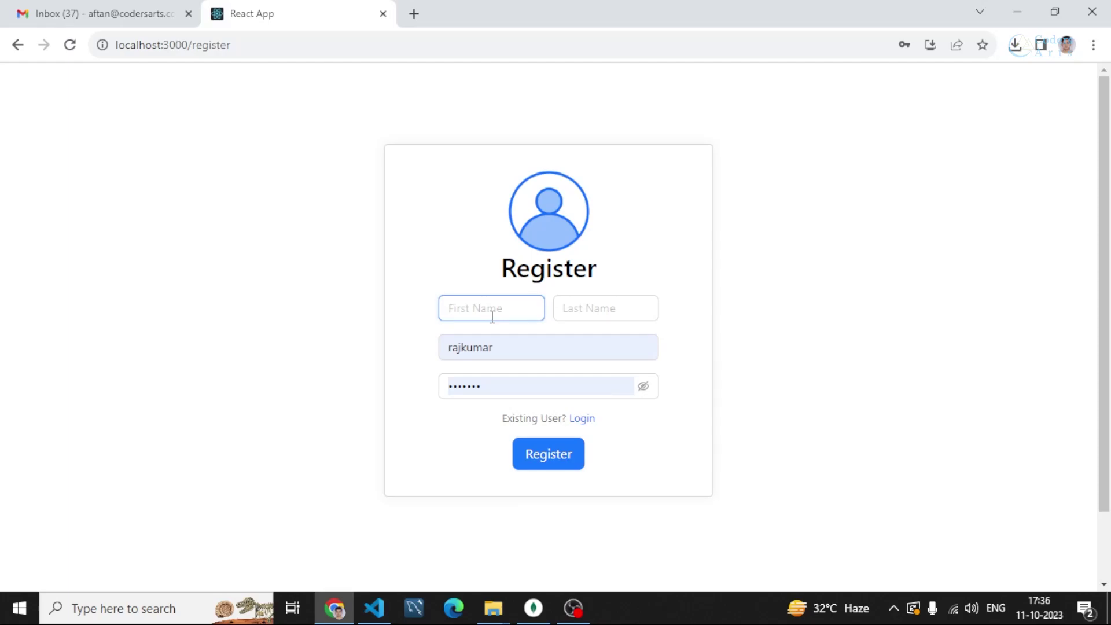
text(JOhnny)
key(BackSpace)
key(BackSpace)
key(BackSpace)
key(BackSpace)
key(BackSpace)
key(BackSpace)
text(John)
click(574, 307)
text(Doe)
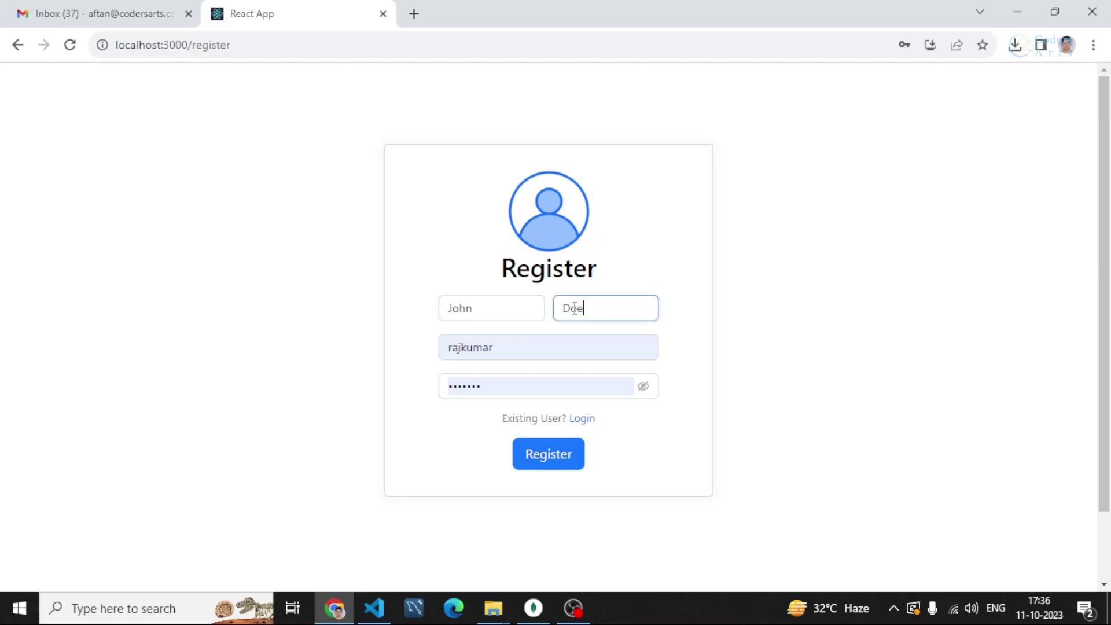
Replace the prefilled username and password, check the password, and submit the registration
double_click(484, 347)
key(BackSpace)
text(johndoe)
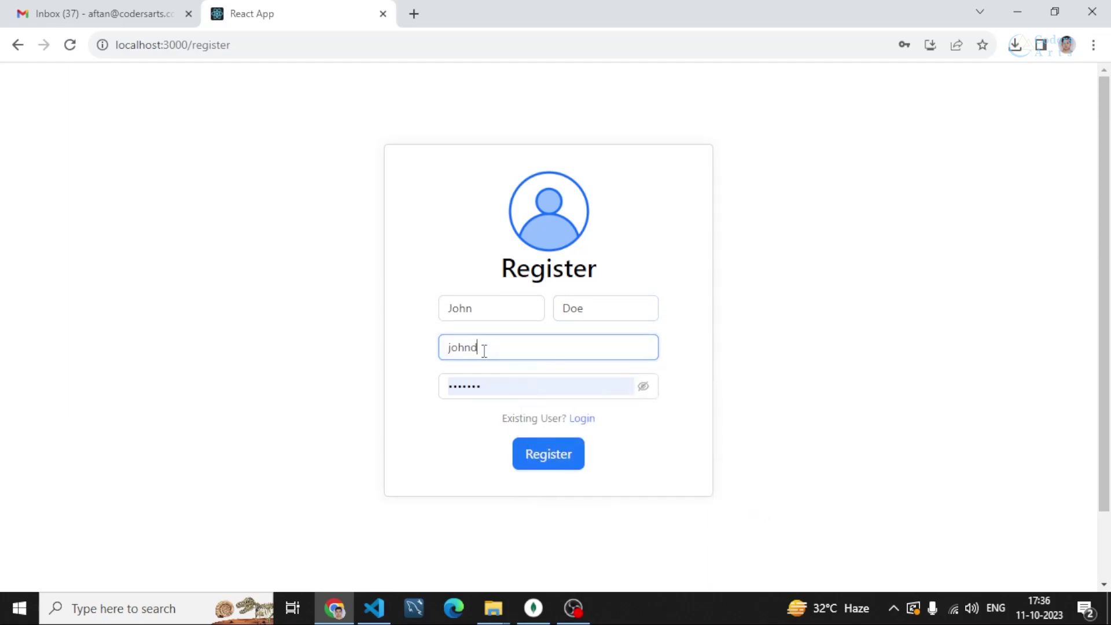
double_click(485, 385)
text(1234)
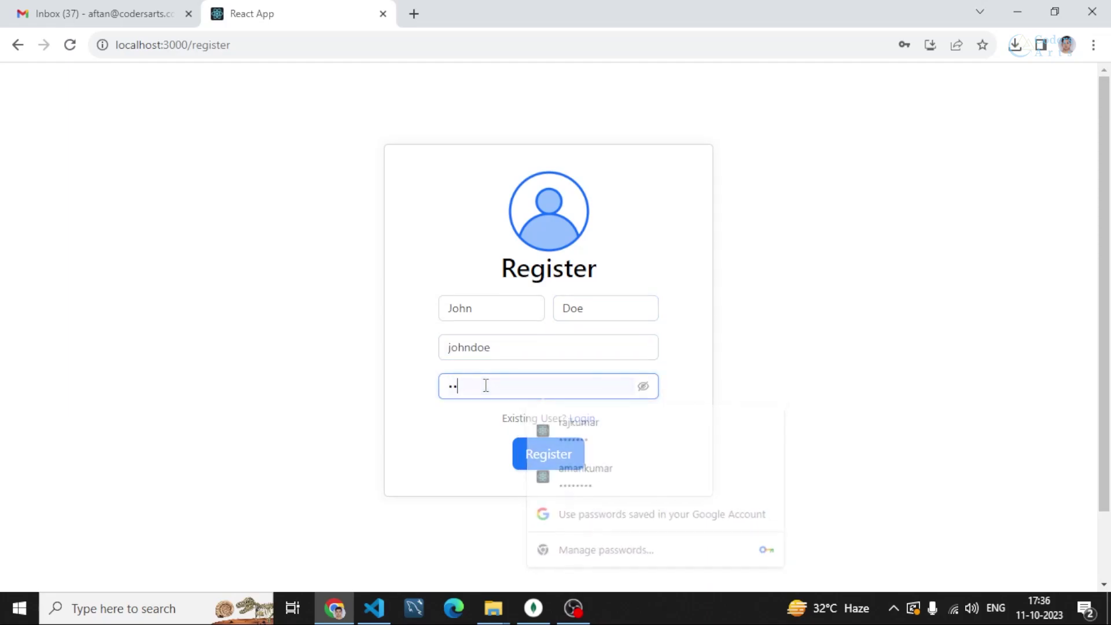
text(5678)
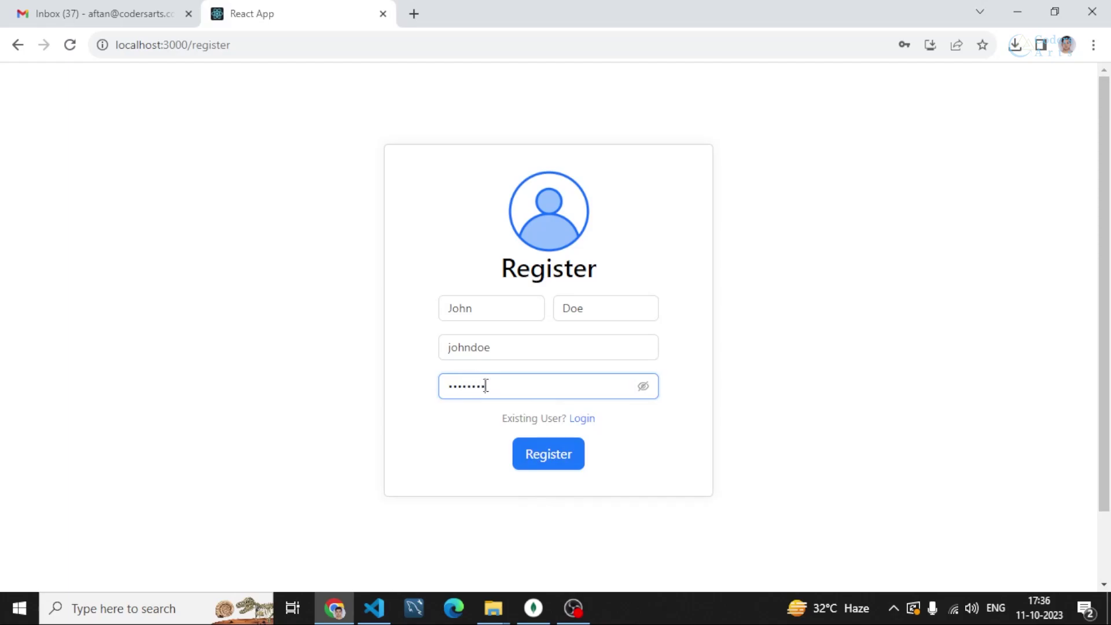
click(643, 387)
click(643, 390)
click(541, 458)
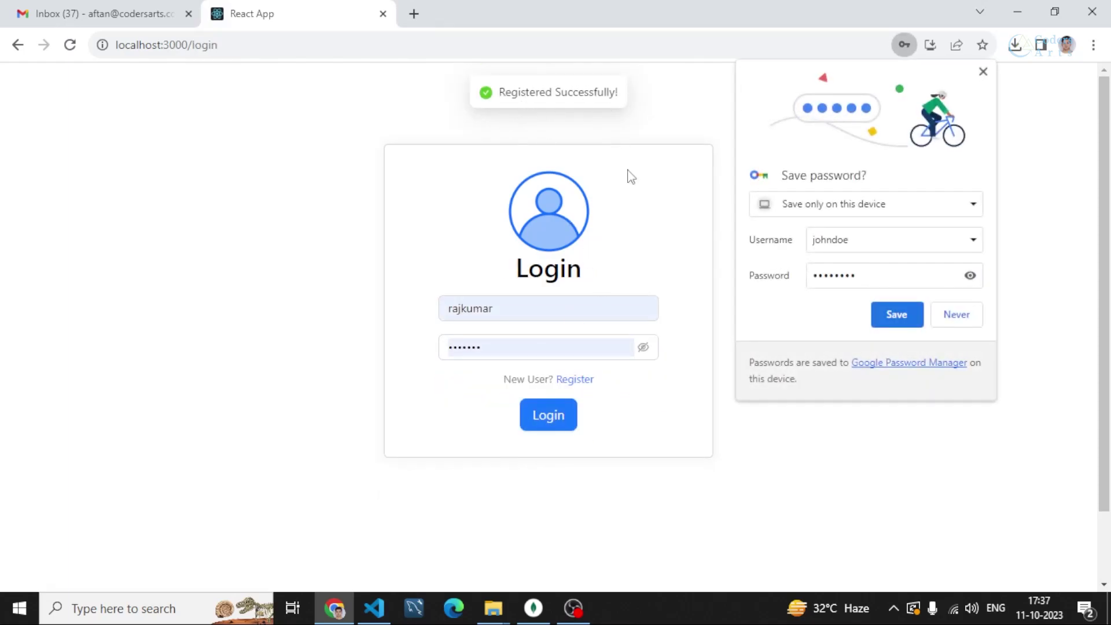
Save the credentials in Chrome, log in as the new user, and open the empty My Tasks list
click(889, 320)
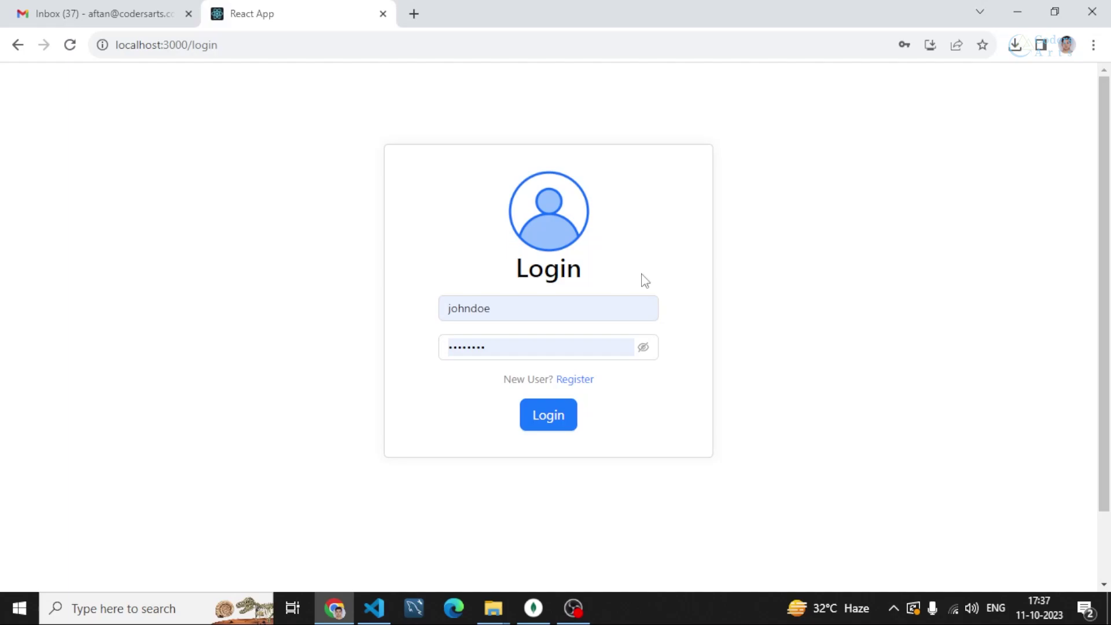
click(547, 419)
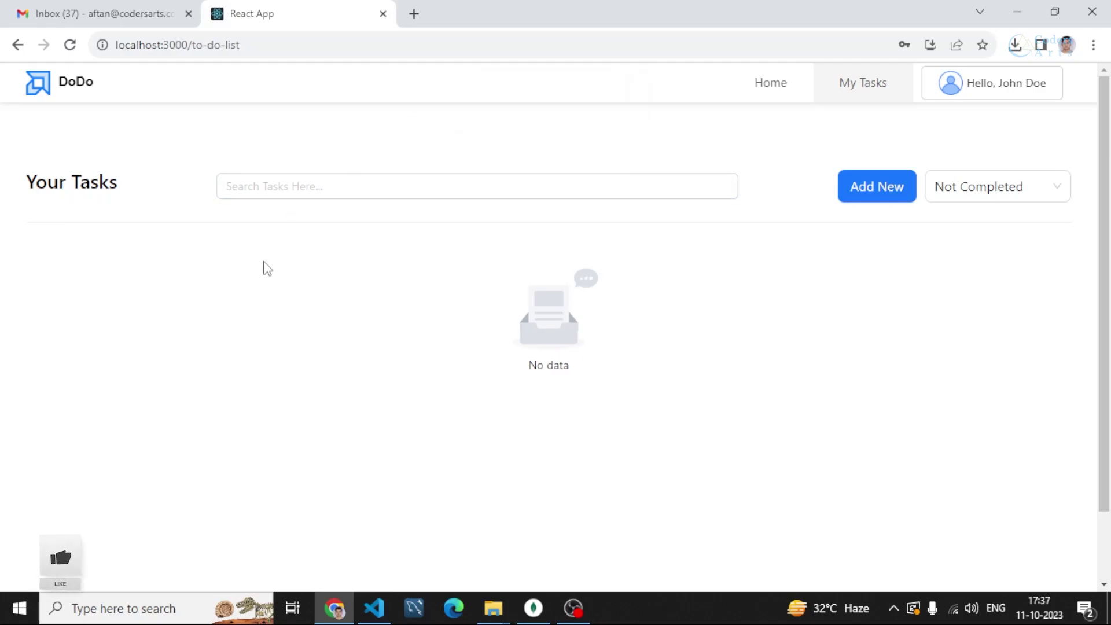
mouse_move(993, 90)
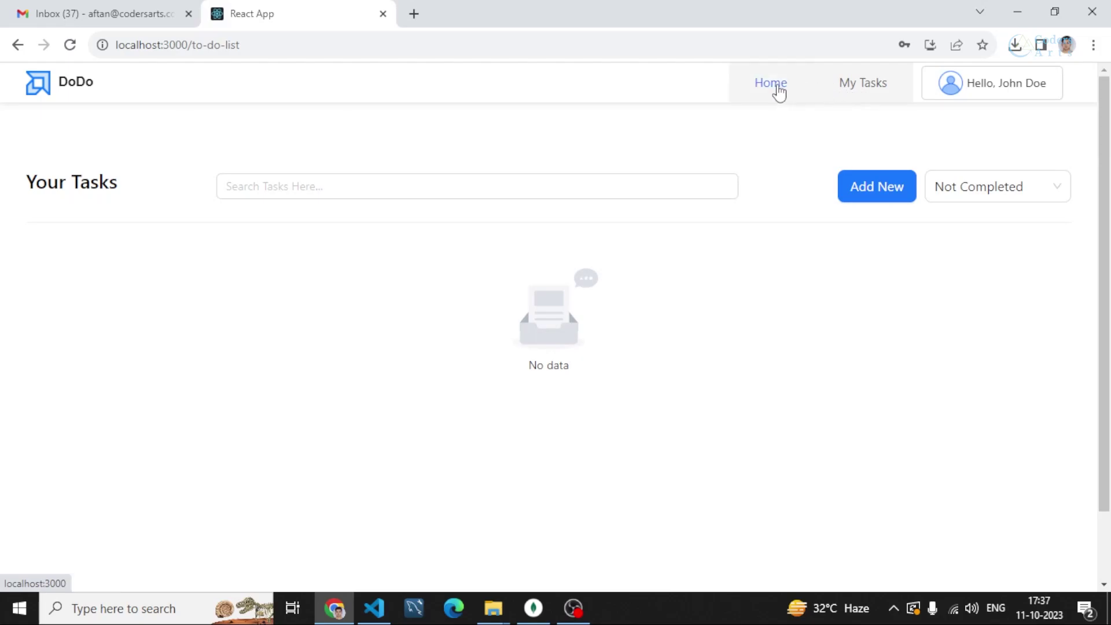
click(777, 91)
click(862, 94)
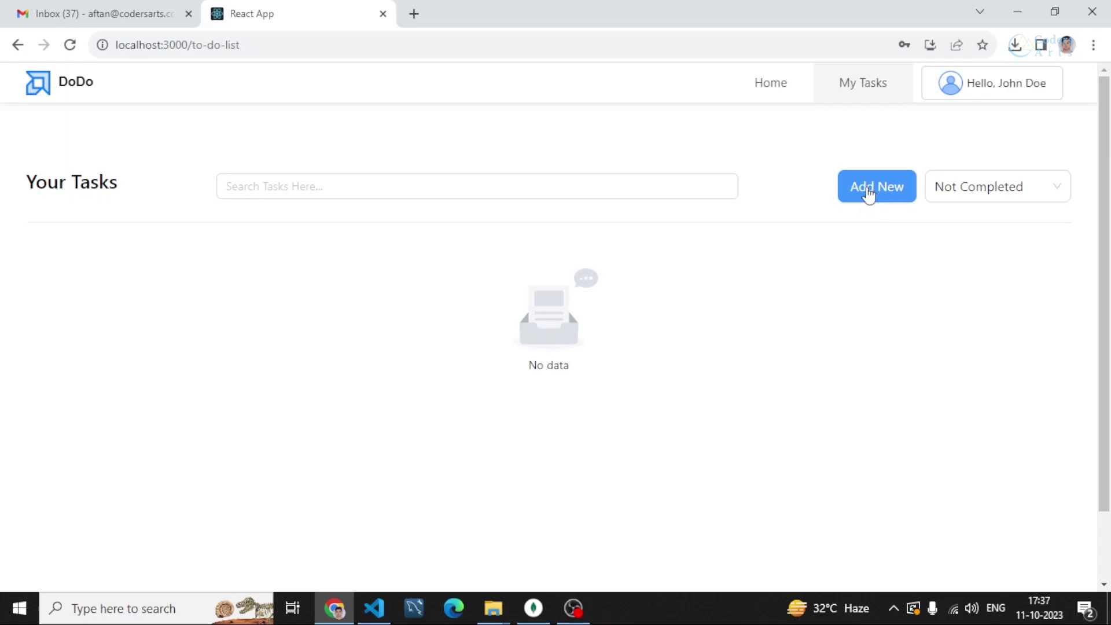
Add a task titled 'Watch JJK' with the description 'This is a test'
click(871, 194)
click(513, 203)
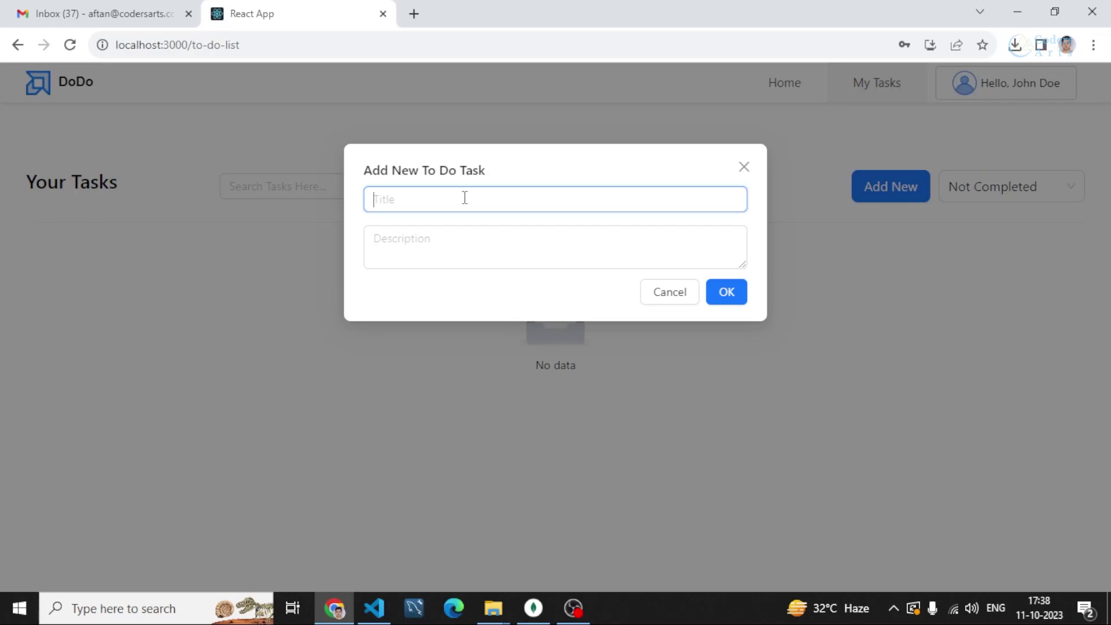
text(t)
key(BackSpace)
click(449, 247)
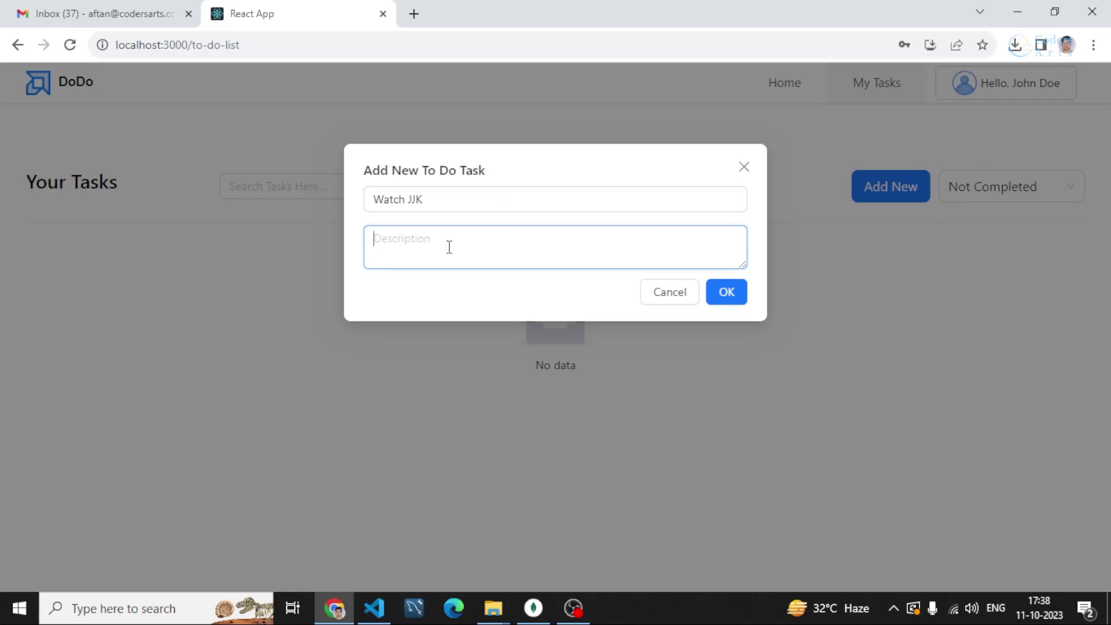
text(This is a test)
click(727, 293)
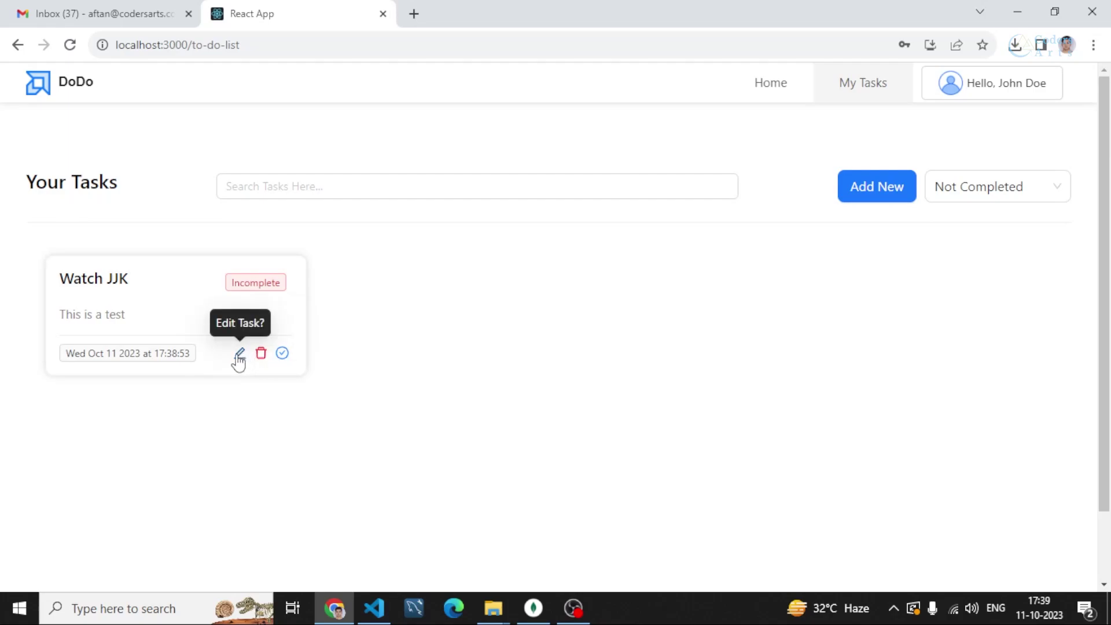
Add a task titled 'Test 1' with the description 'test fsfd'
click(861, 197)
click(508, 209)
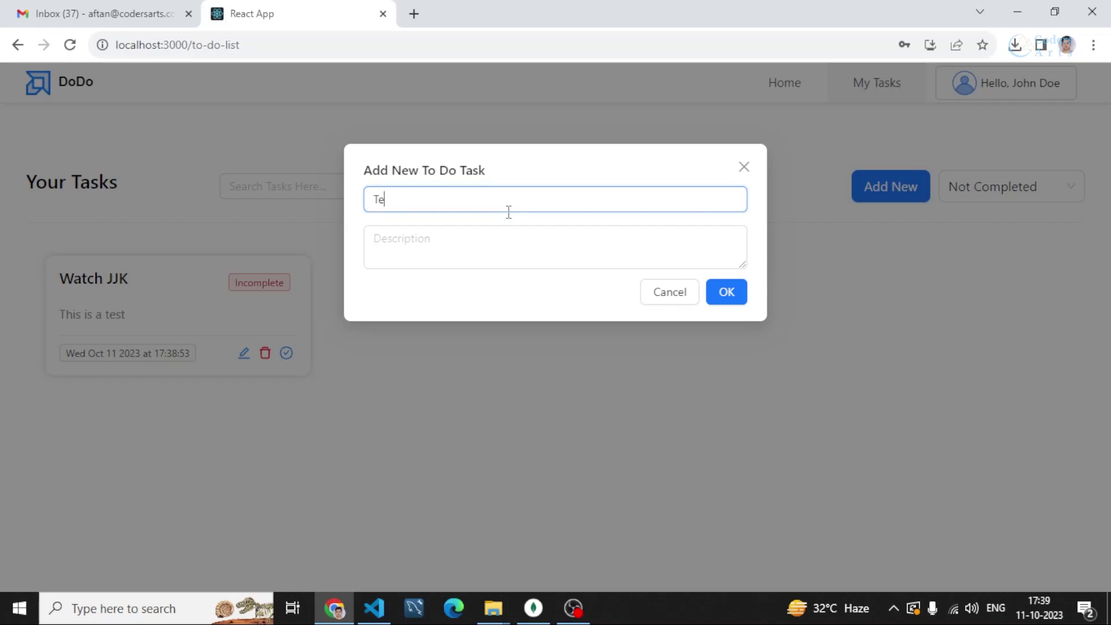
click(496, 232)
click(496, 232)
text(test fsfd)
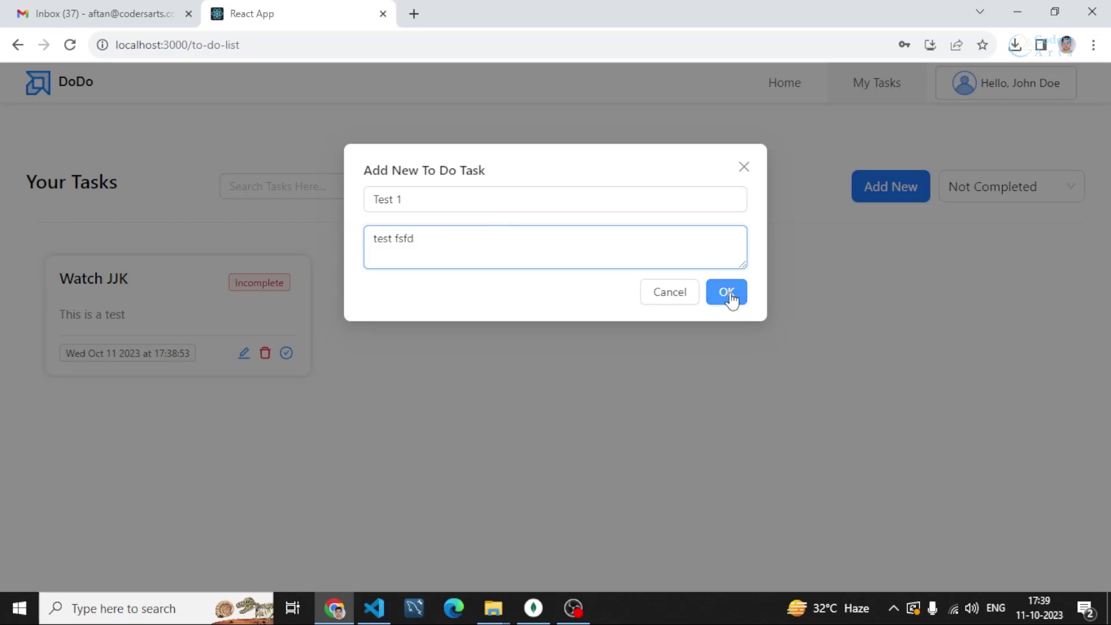
click(728, 294)
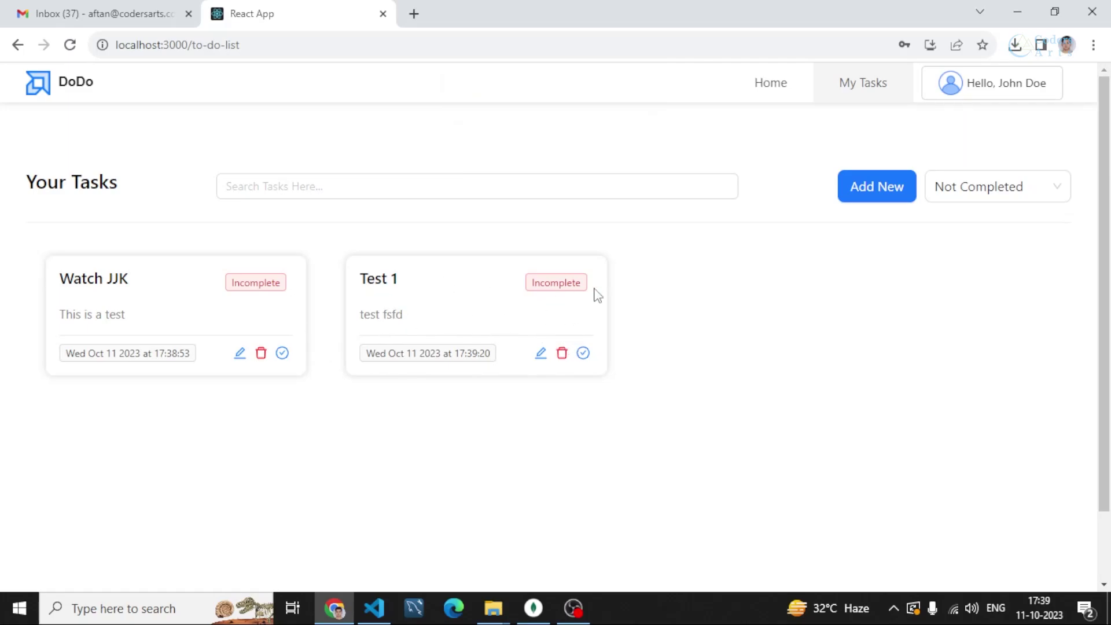
Mark Test 1 as completed and check it under the Completed and Not Completed filters
click(583, 353)
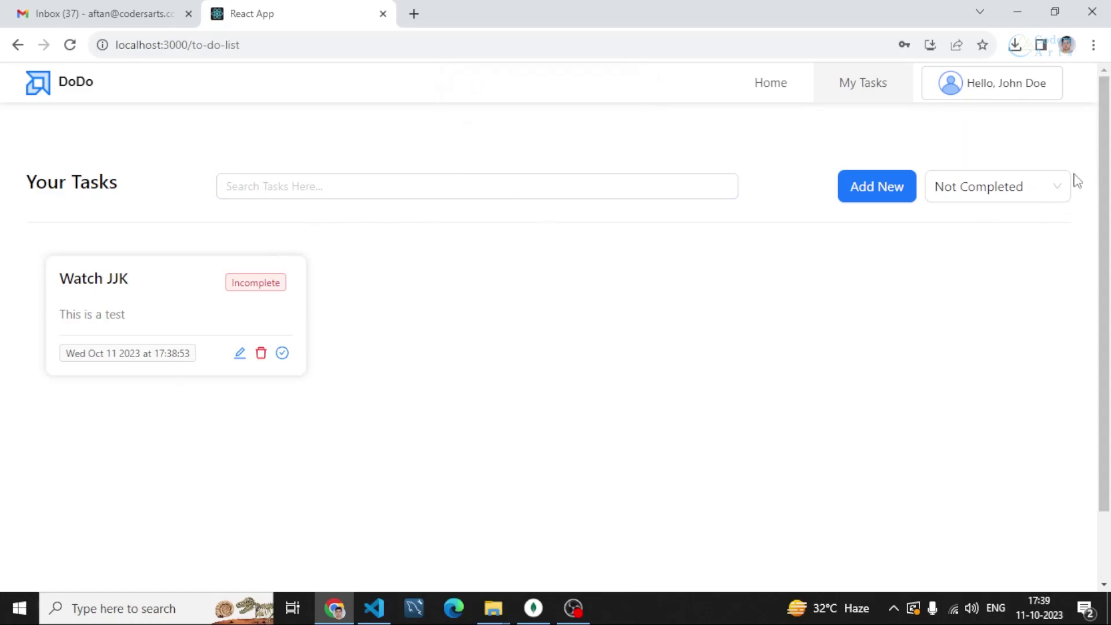
click(1033, 187)
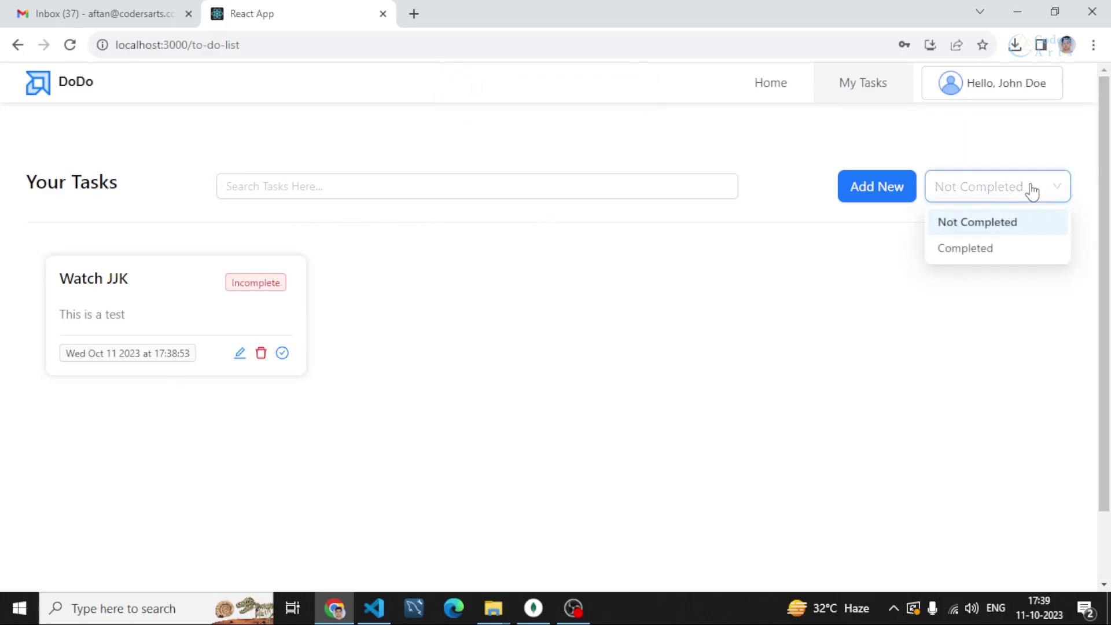
click(977, 255)
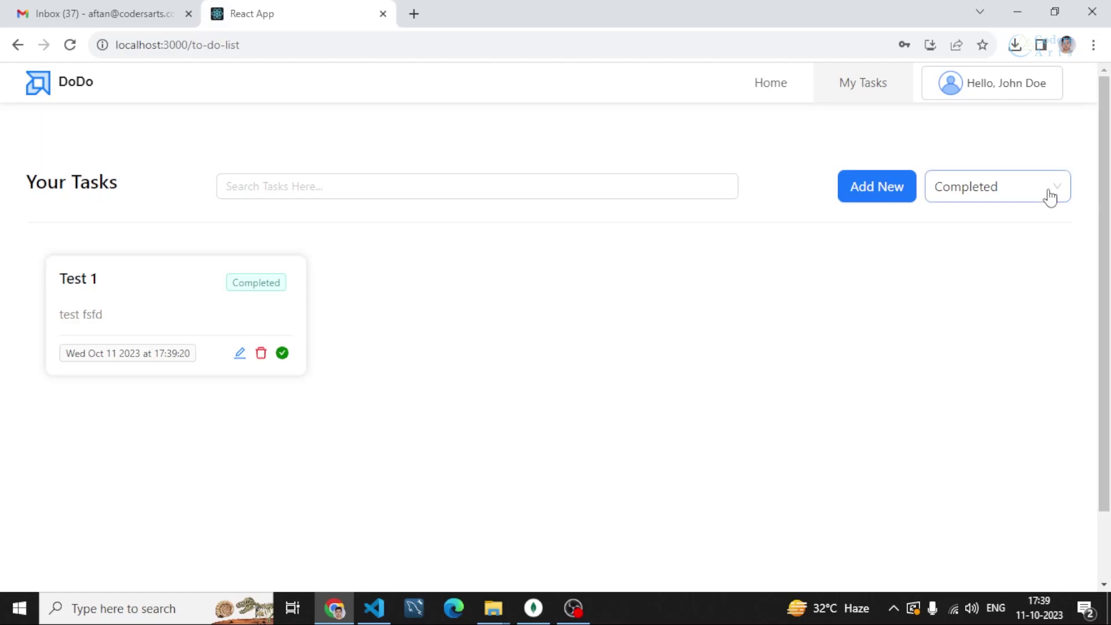
click(1030, 198)
click(1004, 223)
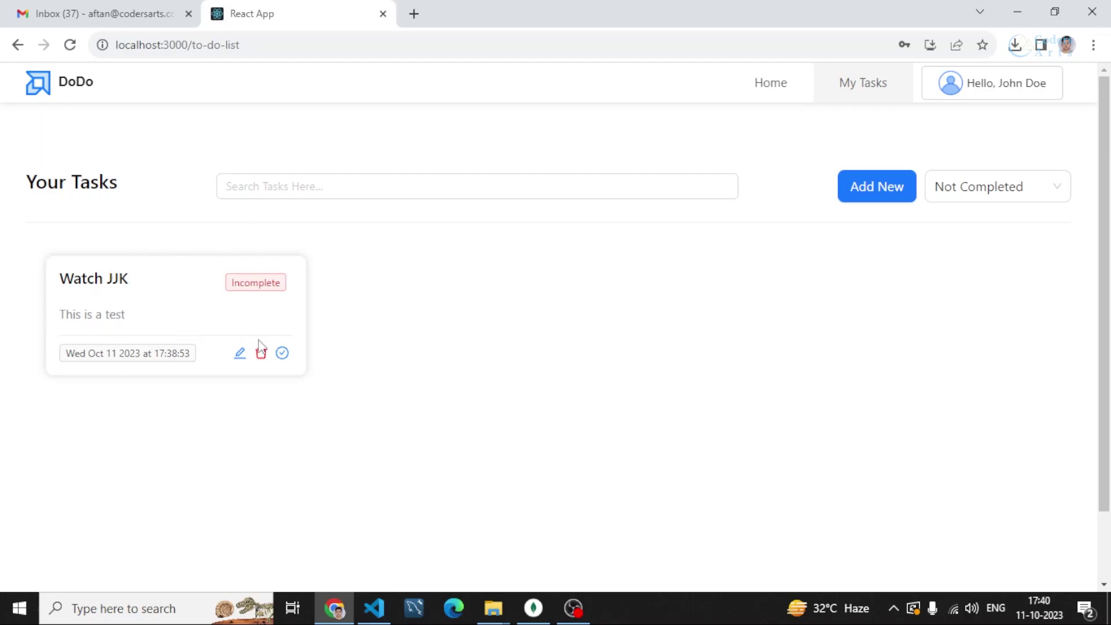
Filter to Completed tasks and delete Test 1
click(1006, 188)
click(984, 245)
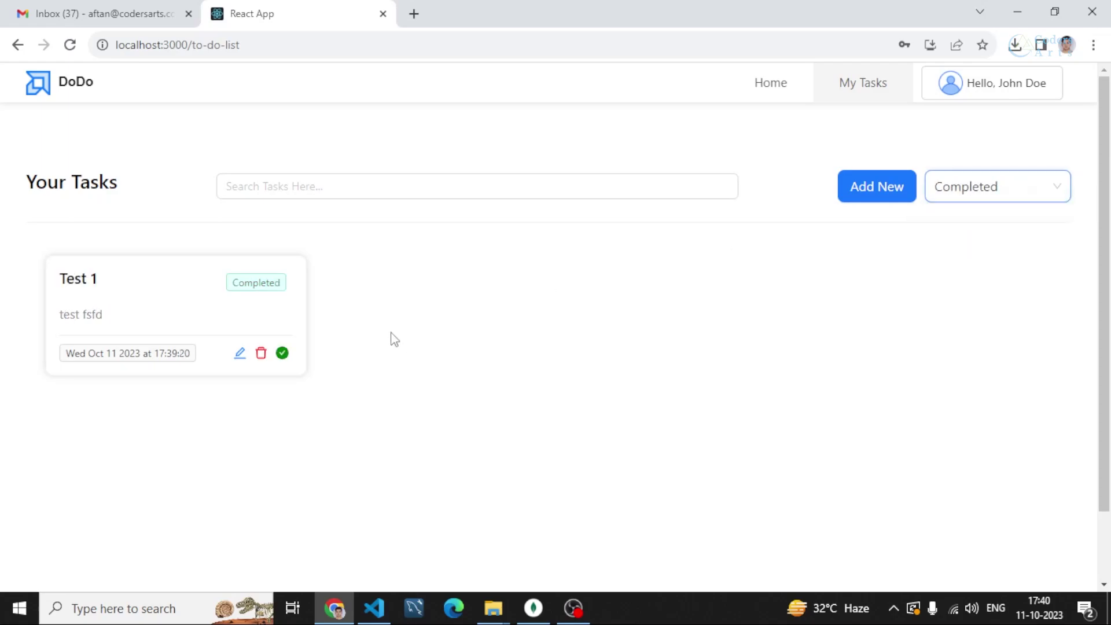
click(261, 354)
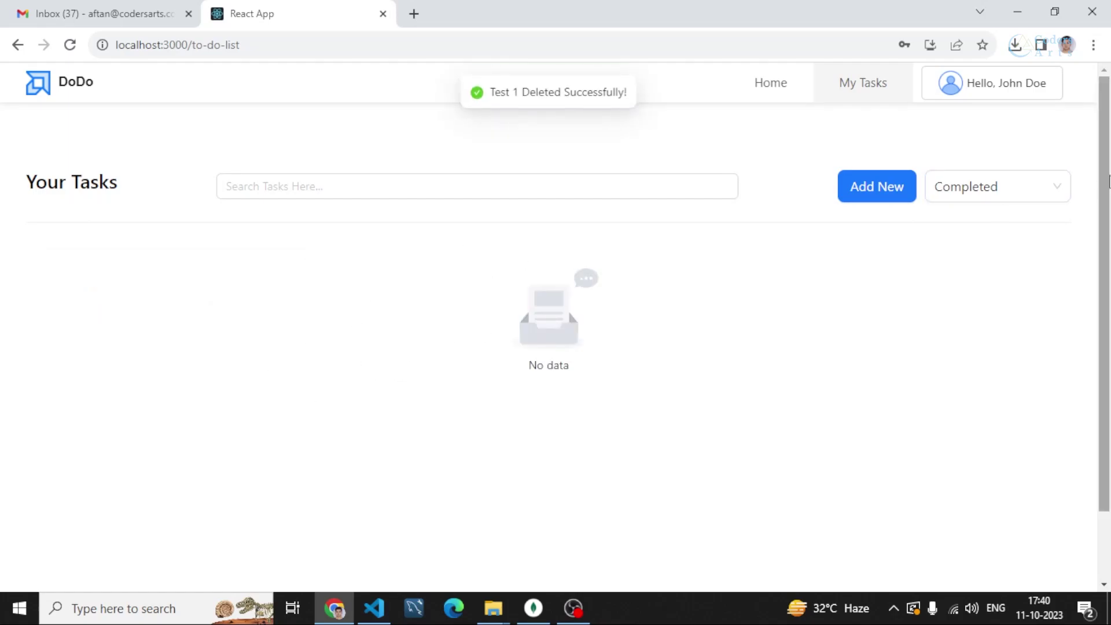
From the Not Completed list, rename Watch JJK to 'Watch Naruto' with description 'This is a test 2'
click(1022, 197)
click(998, 227)
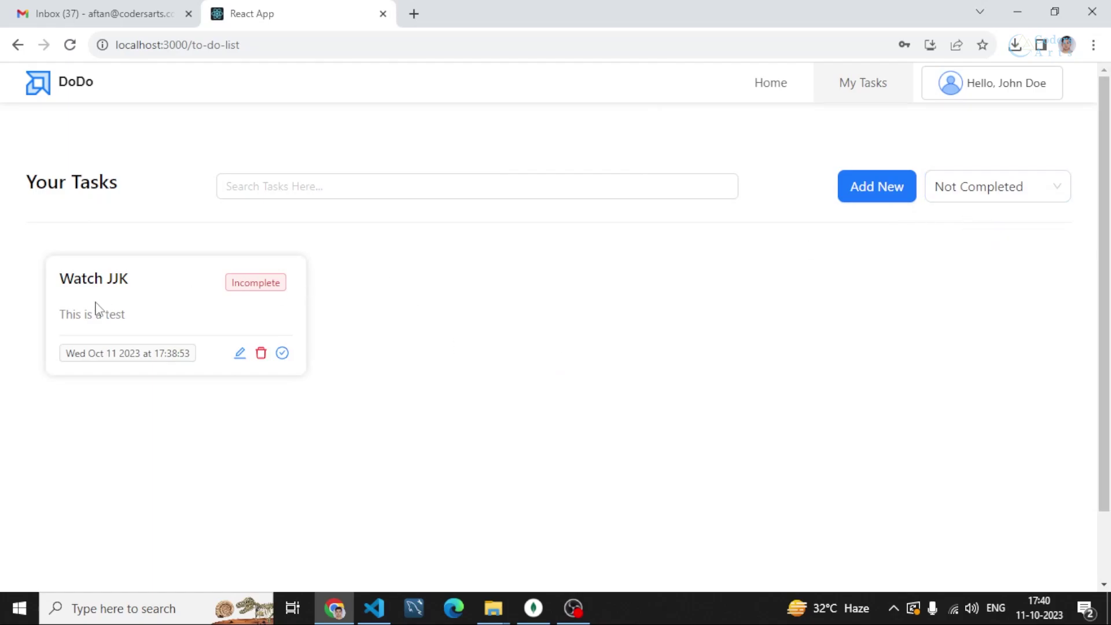
click(238, 356)
click(437, 200)
drag(432, 199, 405, 199)
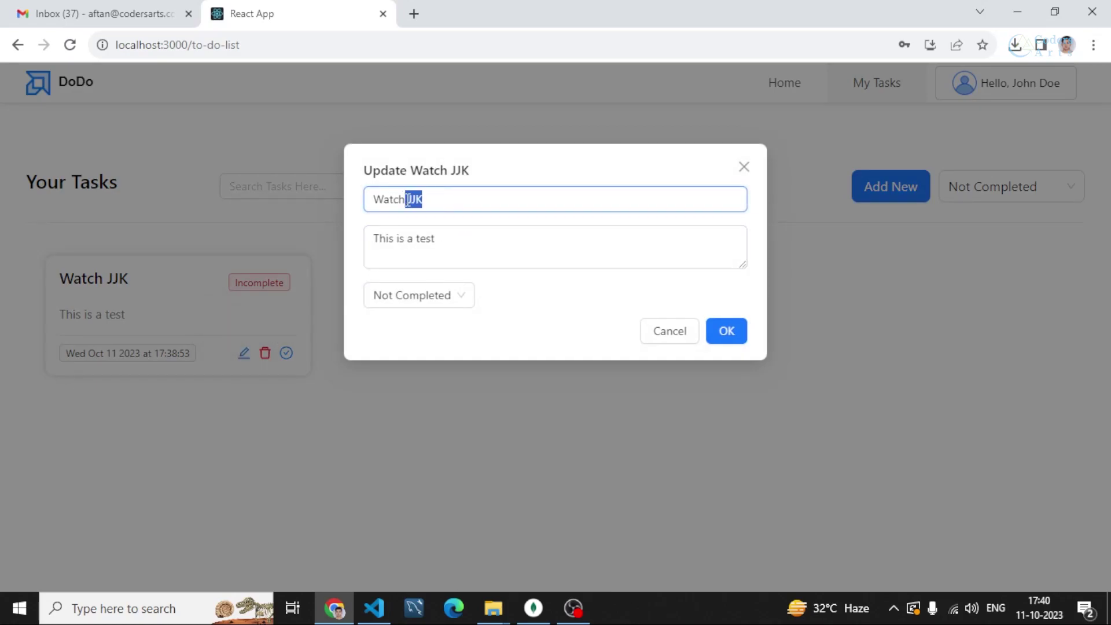
key(BackSpace)
click(446, 238)
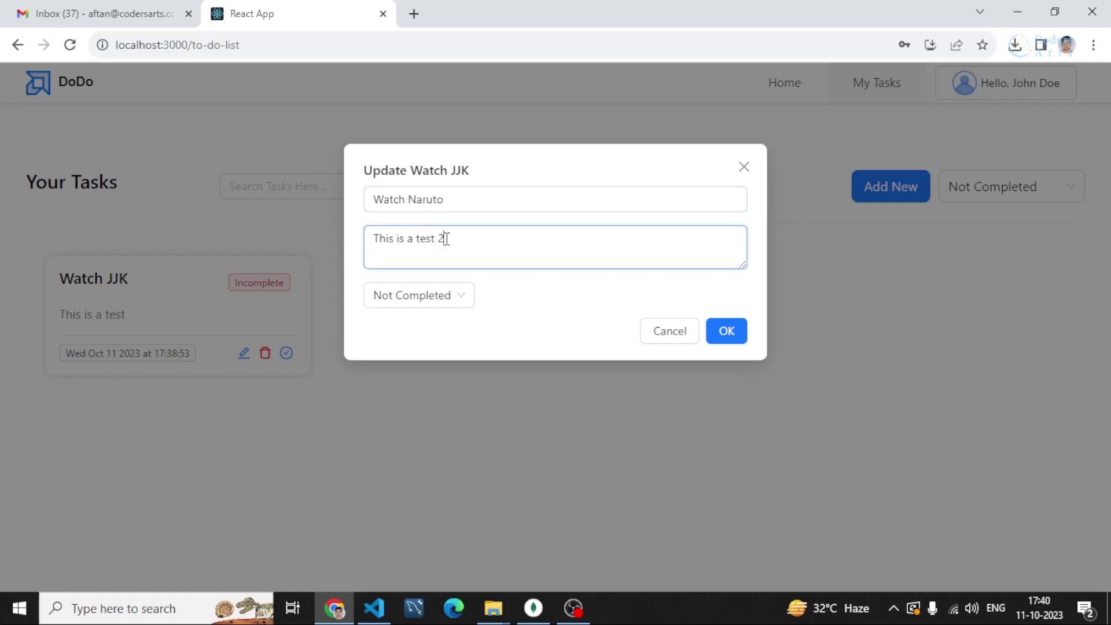
click(724, 331)
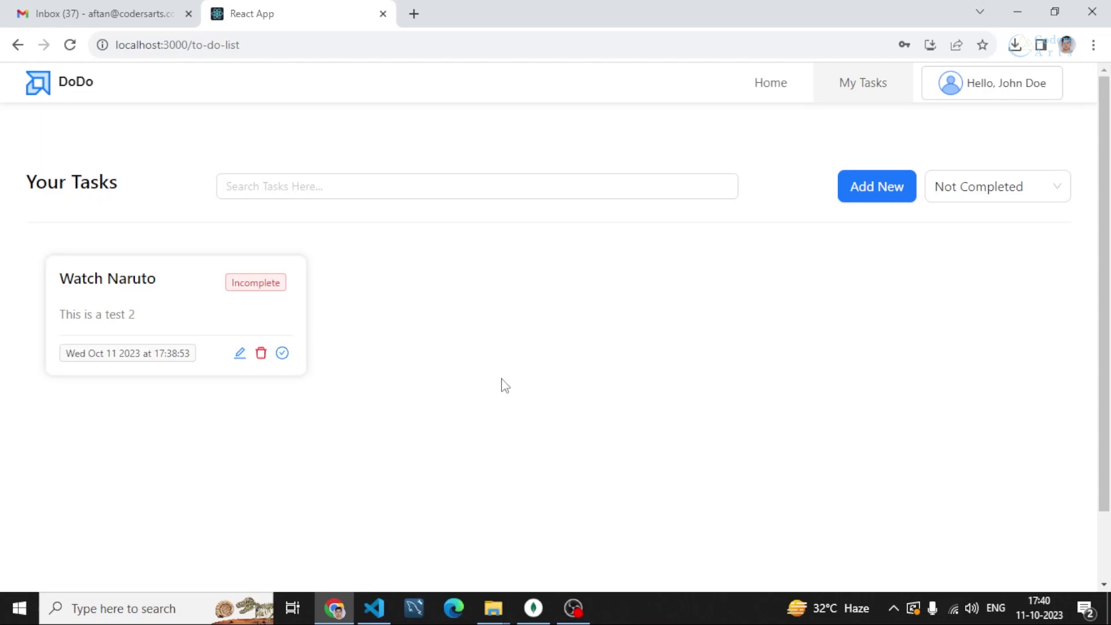
In MongoDB Compass, browse the todoapp todos and users documents, then switch back to Chrome
click(533, 608)
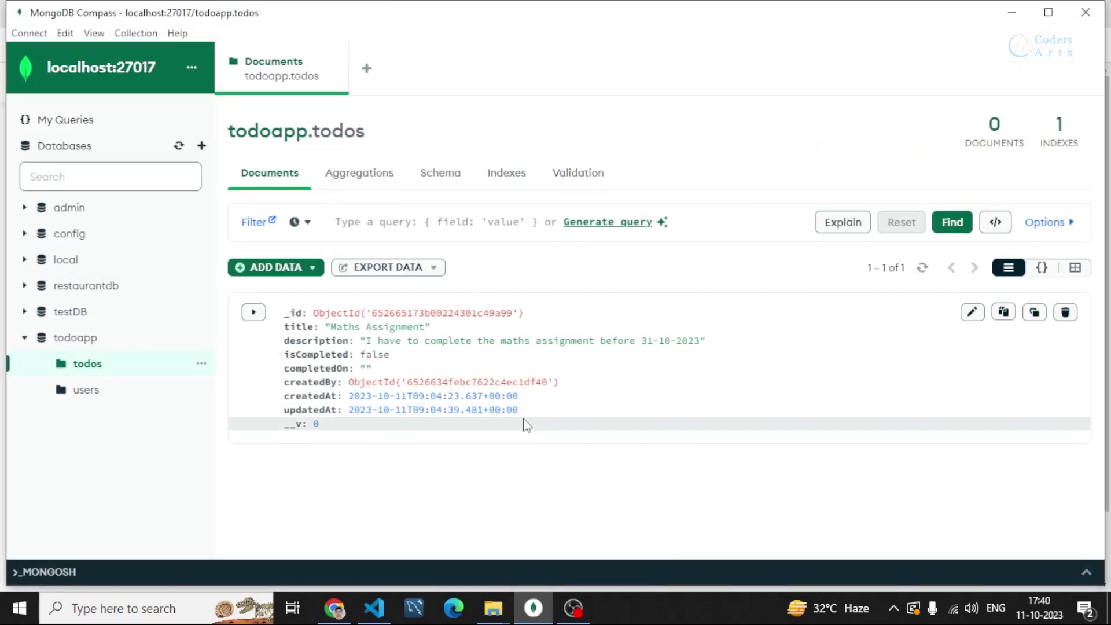
click(96, 397)
click(90, 370)
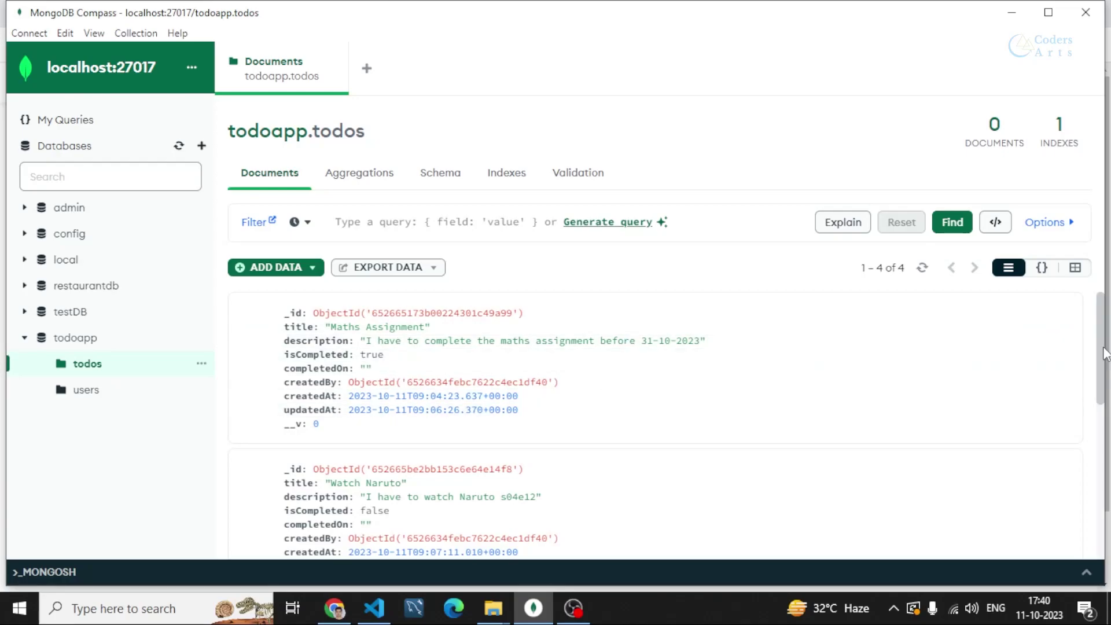
scroll(1105, 354, down, 5)
scroll(1105, 354, up, 5)
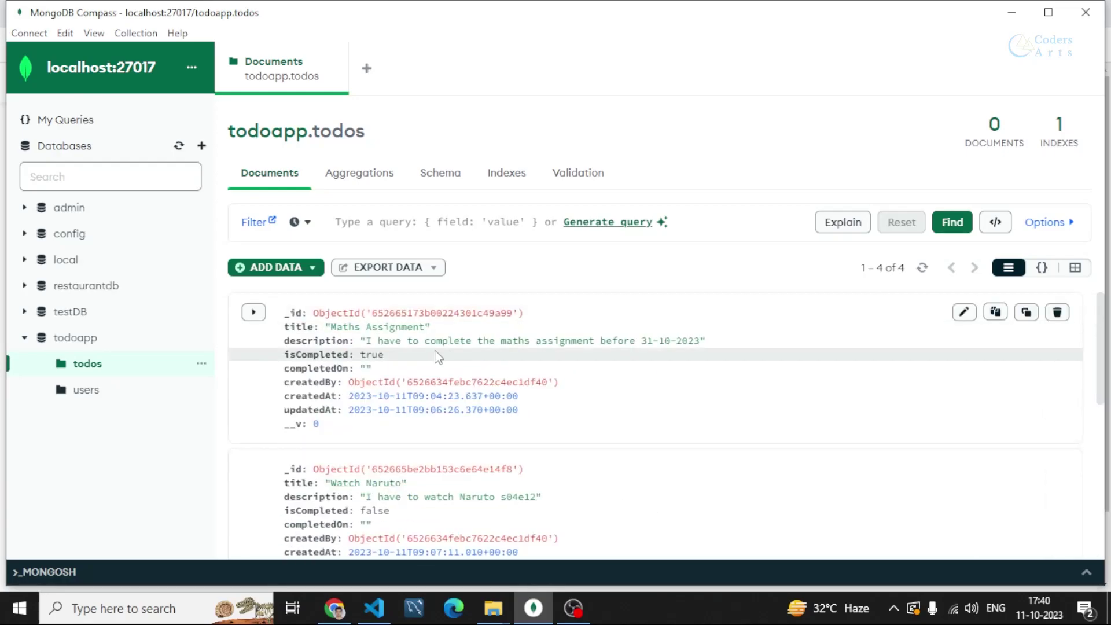
click(146, 391)
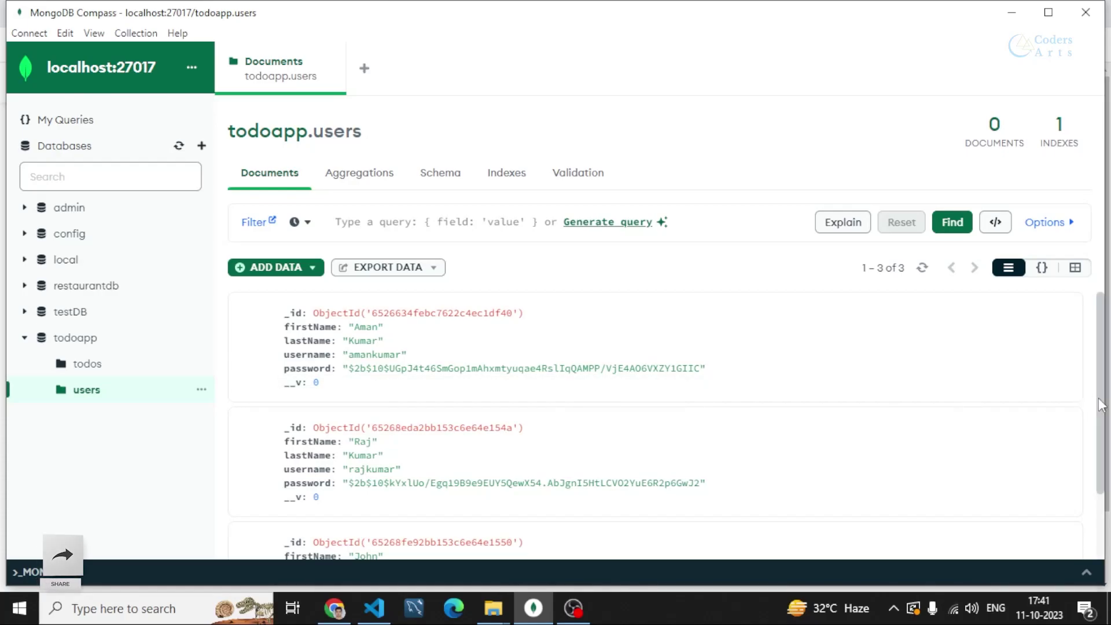
scroll(995, 376, down, 3)
scroll(912, 357, up, 3)
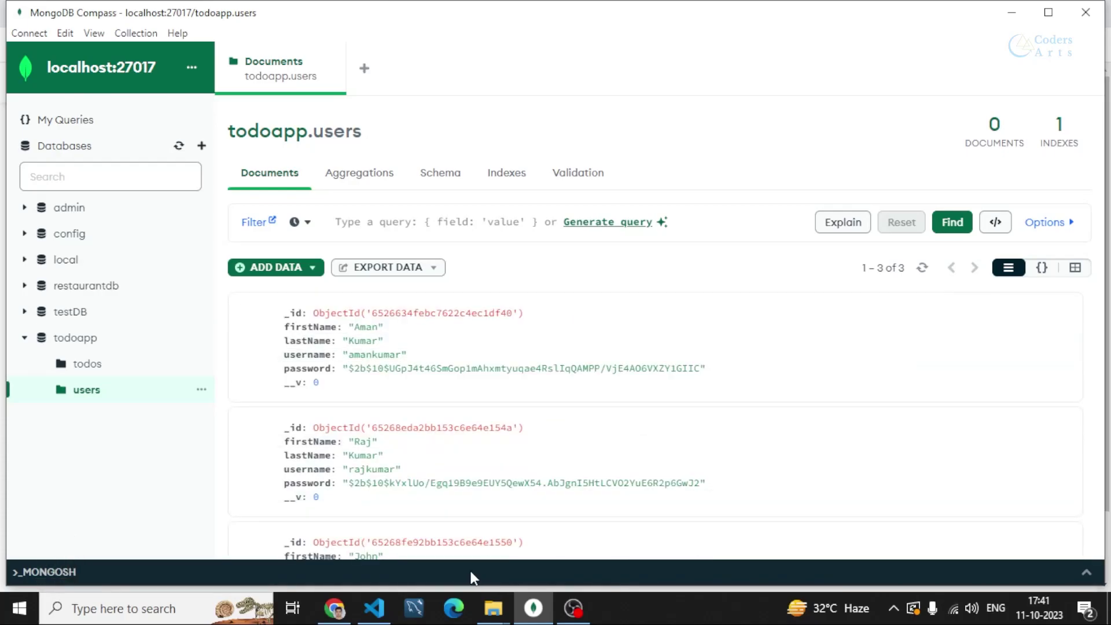
click(340, 610)
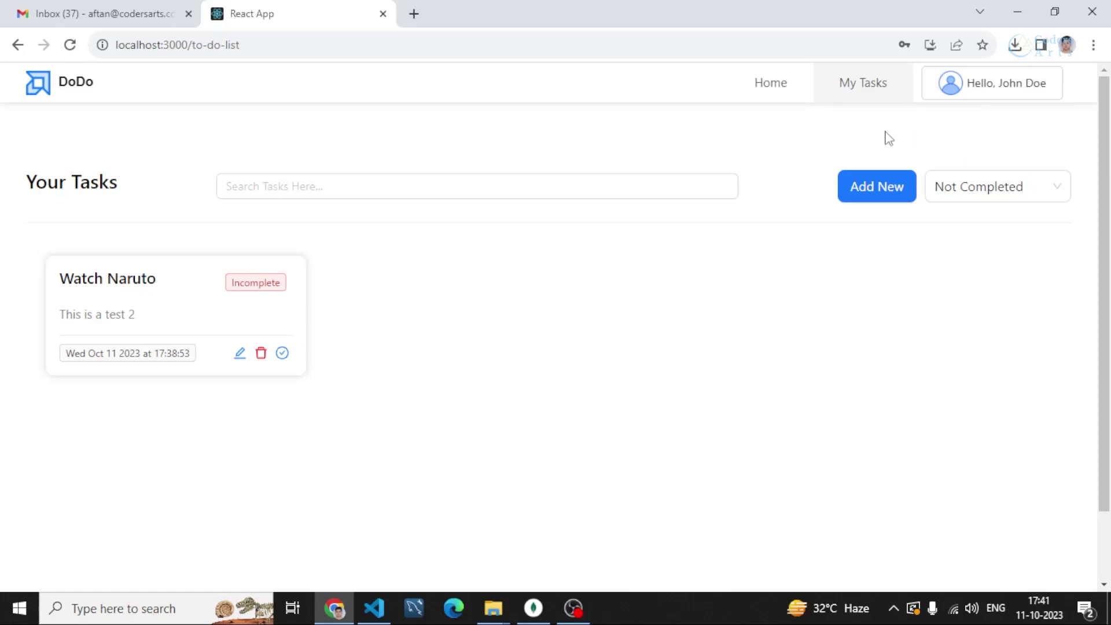
Log out and log in as another user using a saved login from Chrome's autofill
mouse_move(962, 99)
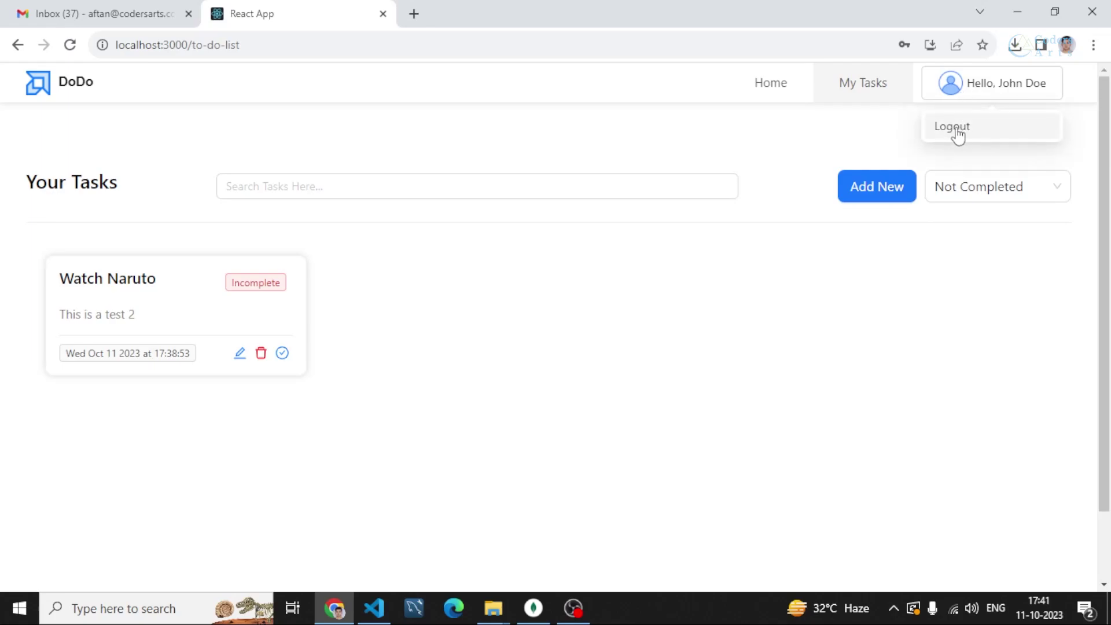
click(956, 128)
click(534, 305)
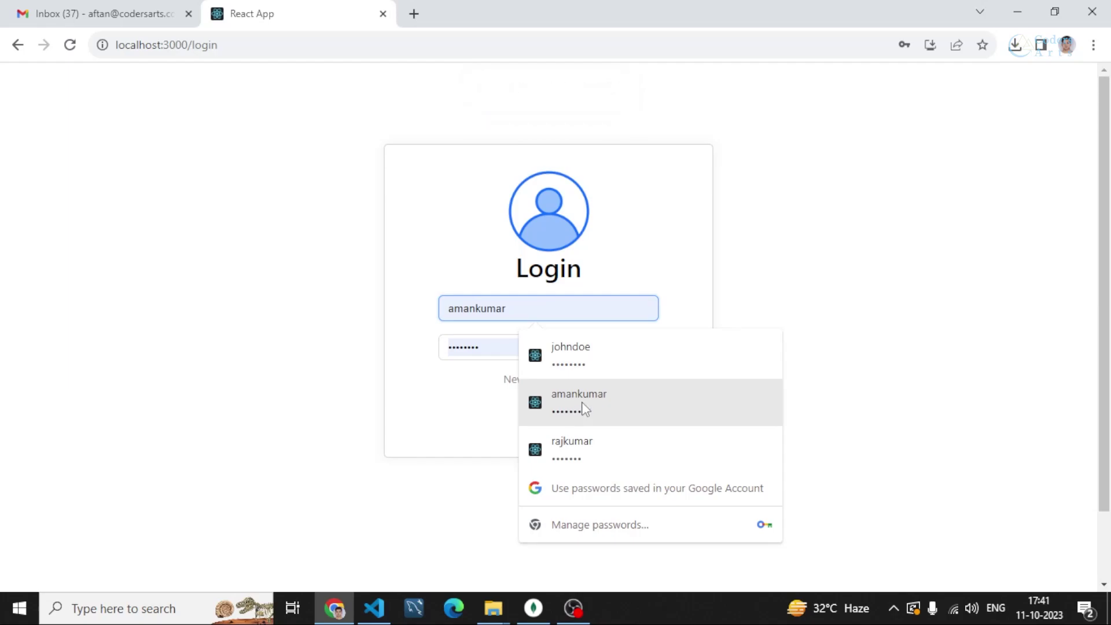
click(566, 403)
click(538, 422)
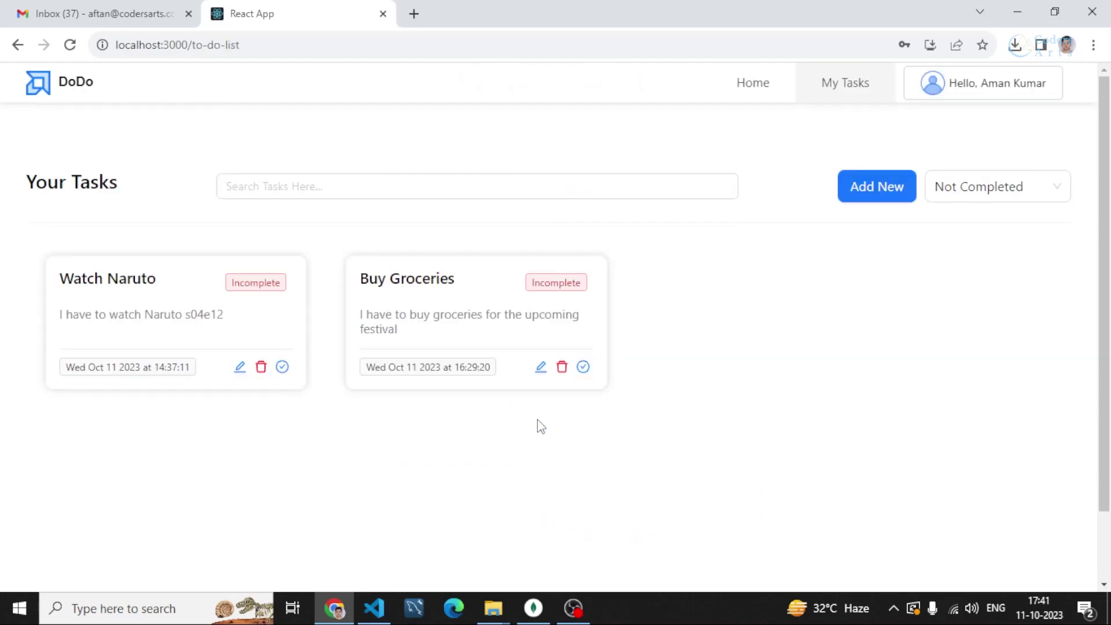
click(698, 265)
Switch the status filter to Completed, then back to Not Completed tasks
click(1002, 200)
click(978, 247)
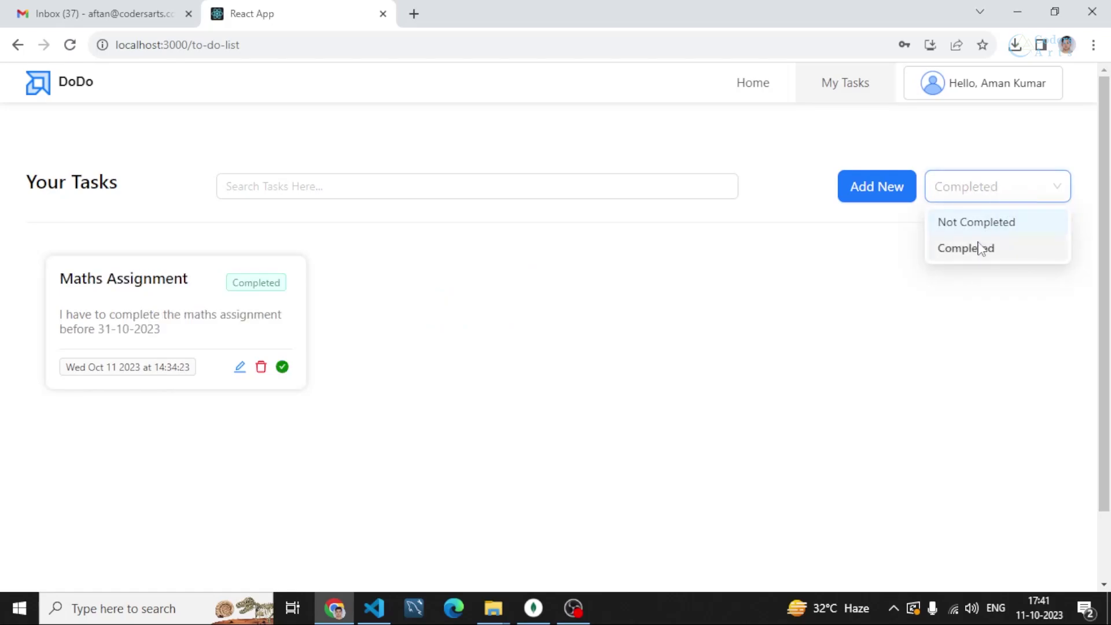
click(512, 333)
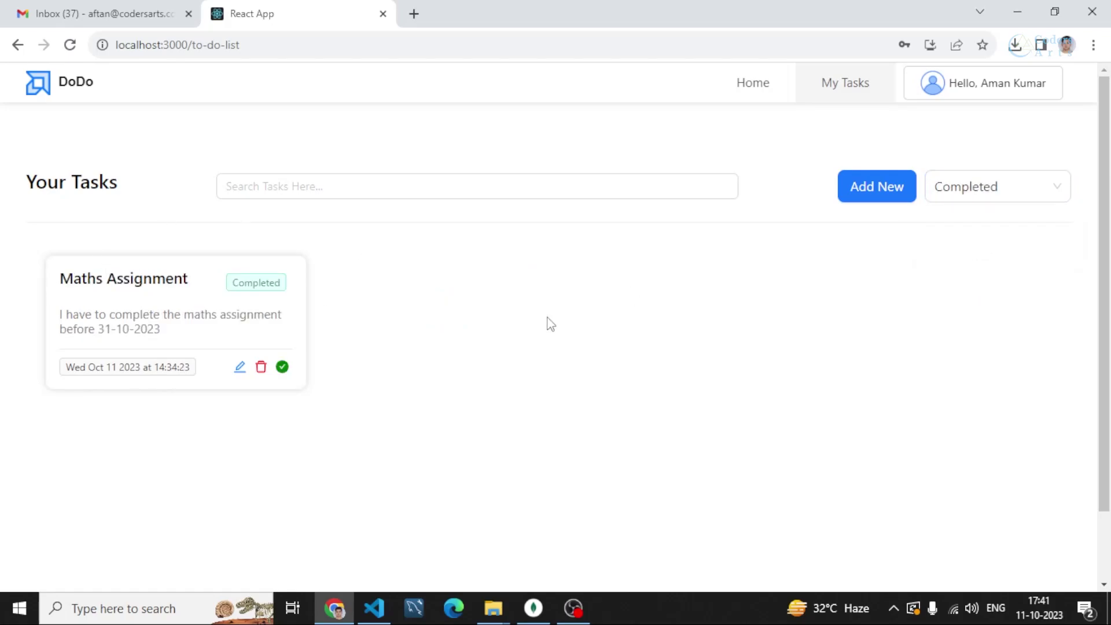
click(994, 198)
click(982, 221)
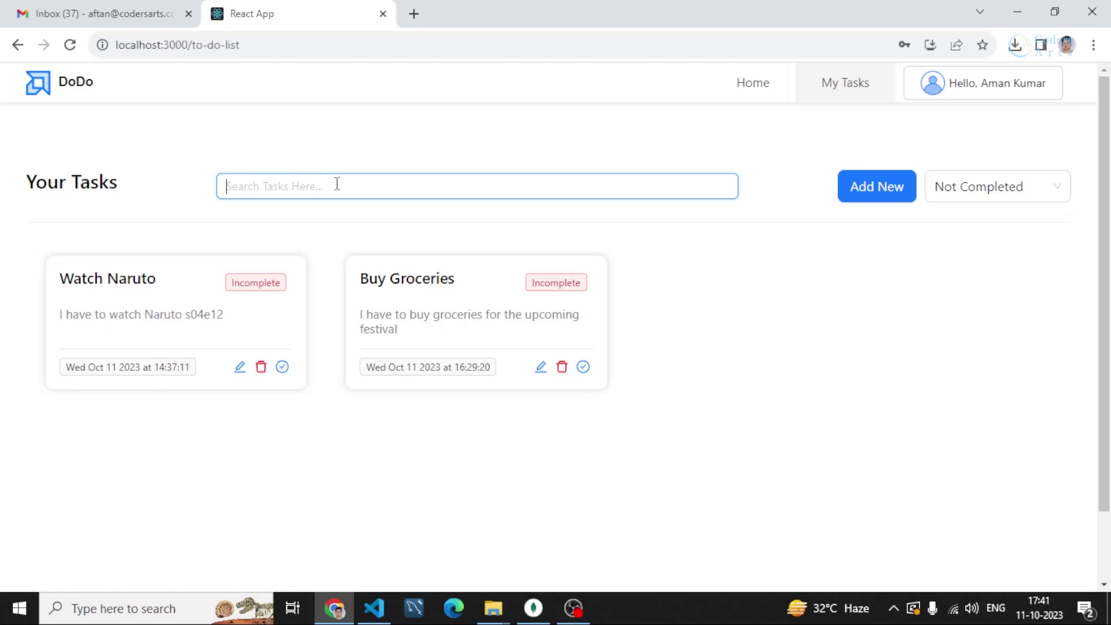
text(narut)
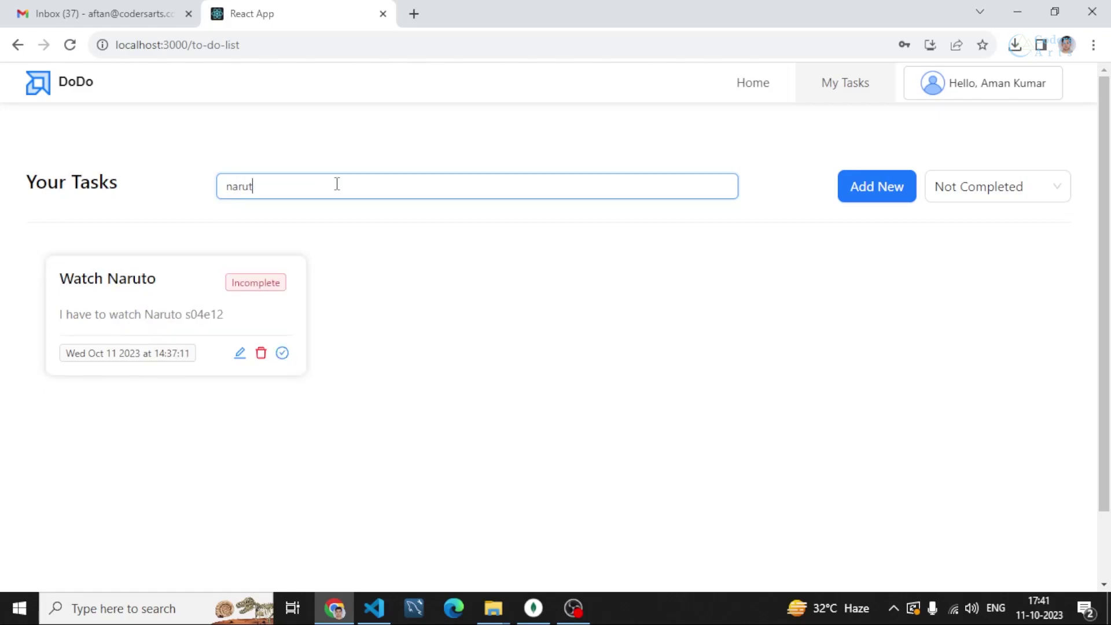
key(BackSpace)
key(BackSpace)
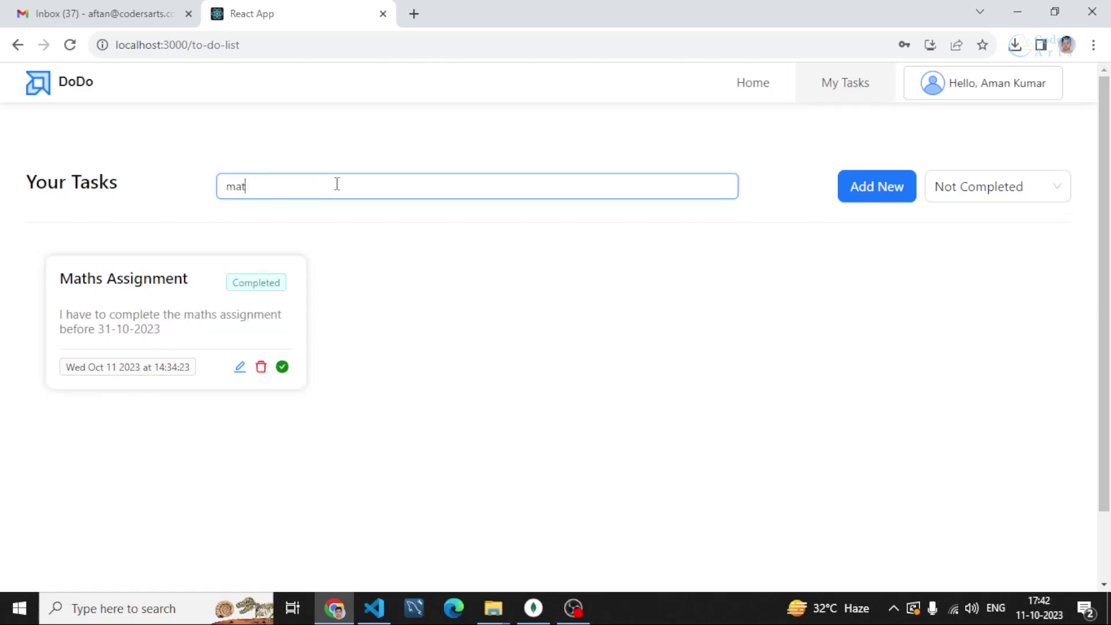
text(hs)
drag(60, 277, 199, 286)
click(211, 258)
click(280, 181)
double_click(281, 182)
key(BackSpace)
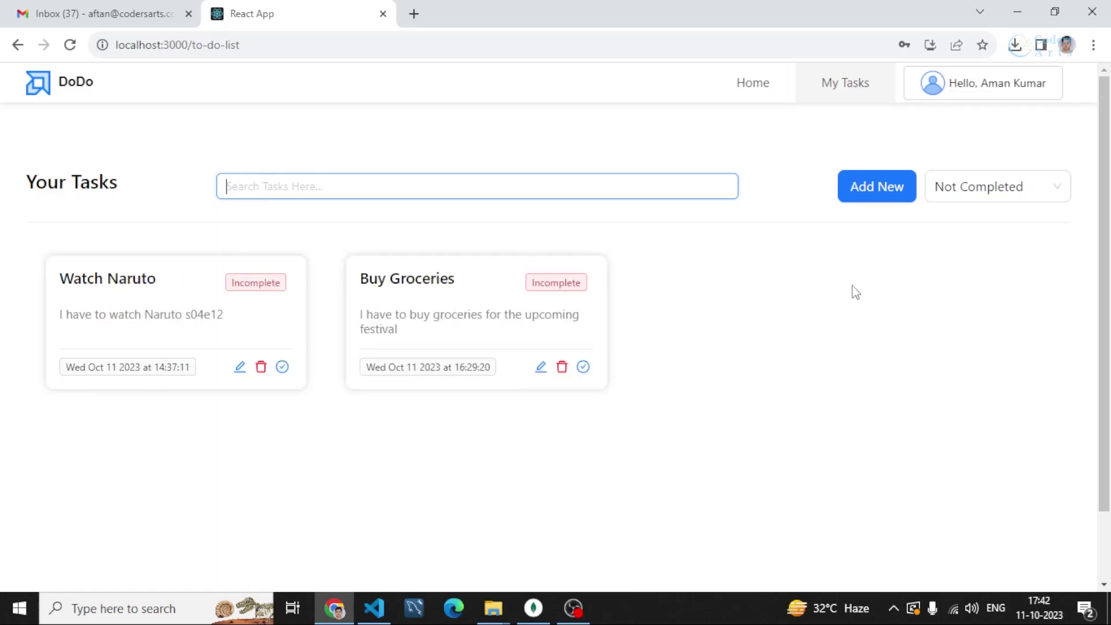
click(856, 293)
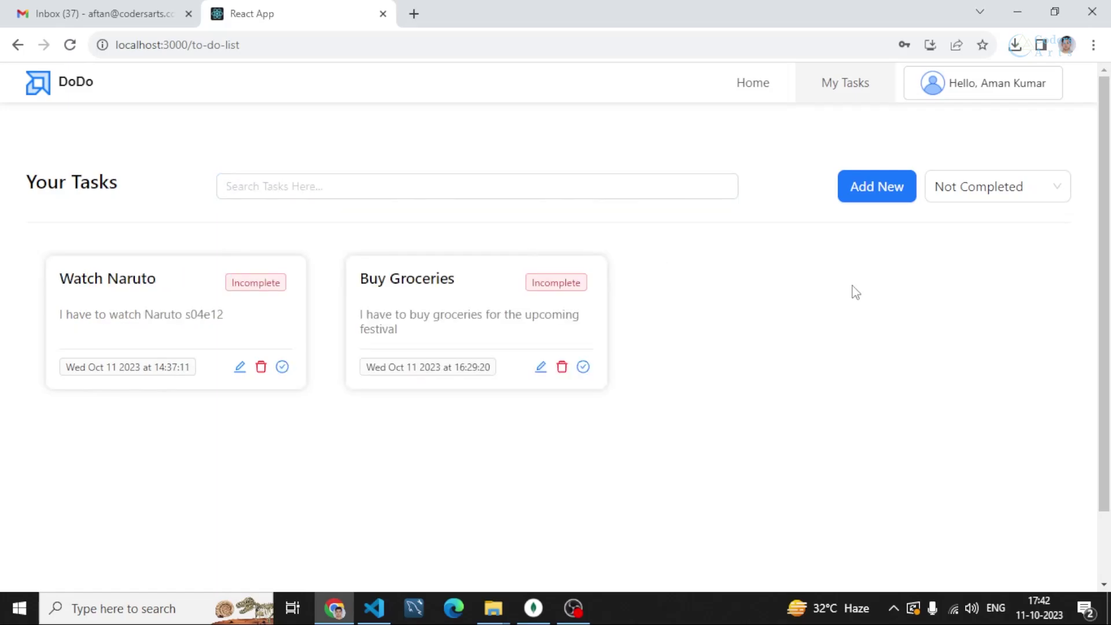